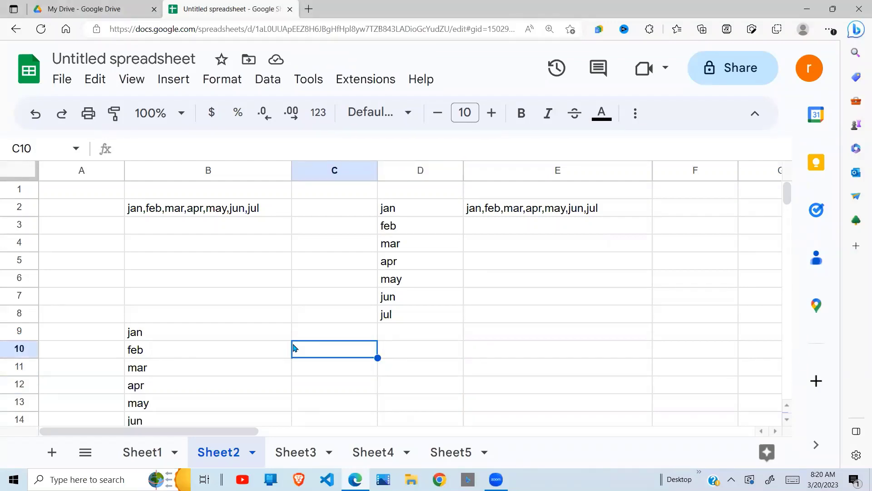
- Review the B2 month list, the split months in column B, and E2's TEXTJOIN formula
click(214, 214)
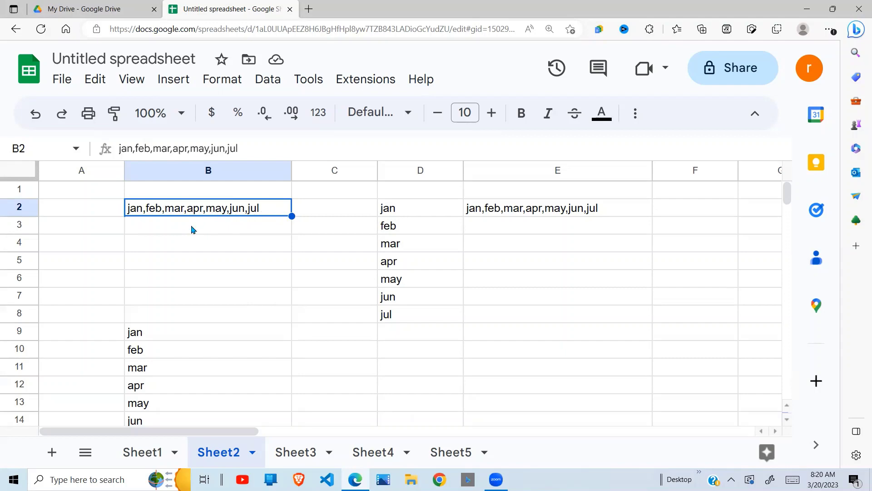
drag(185, 335, 186, 419)
click(246, 376)
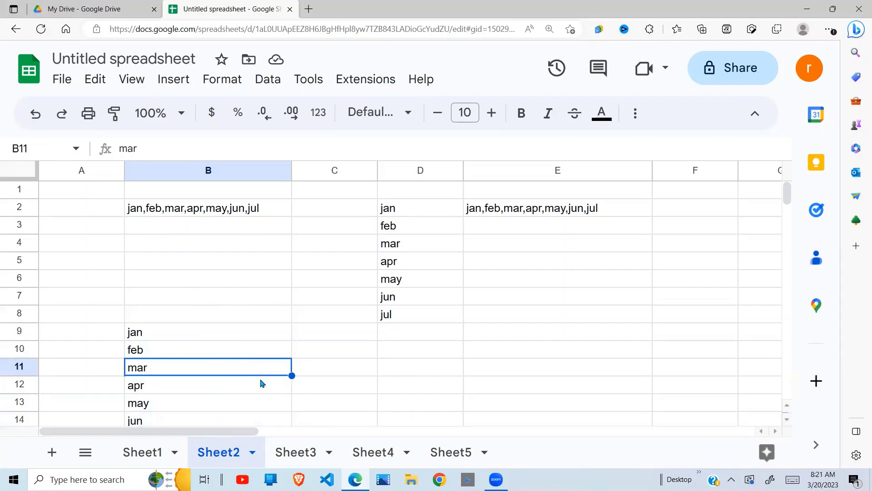
click(229, 336)
click(321, 367)
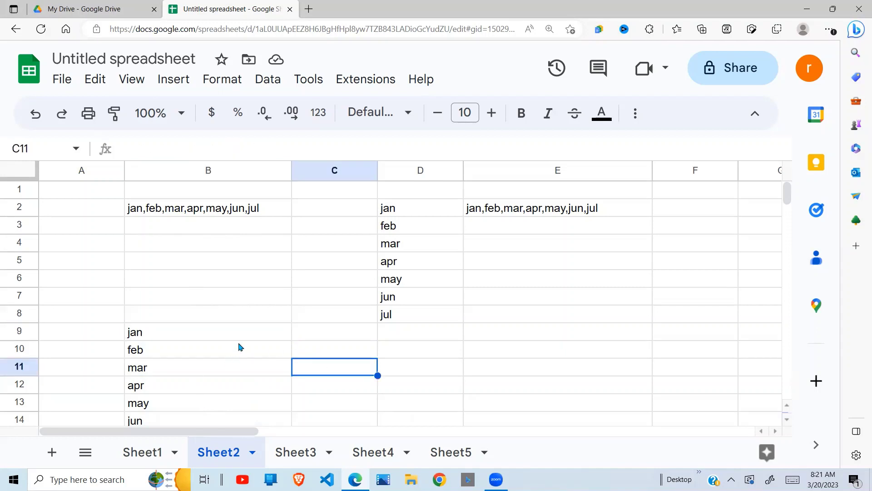
drag(242, 347, 241, 401)
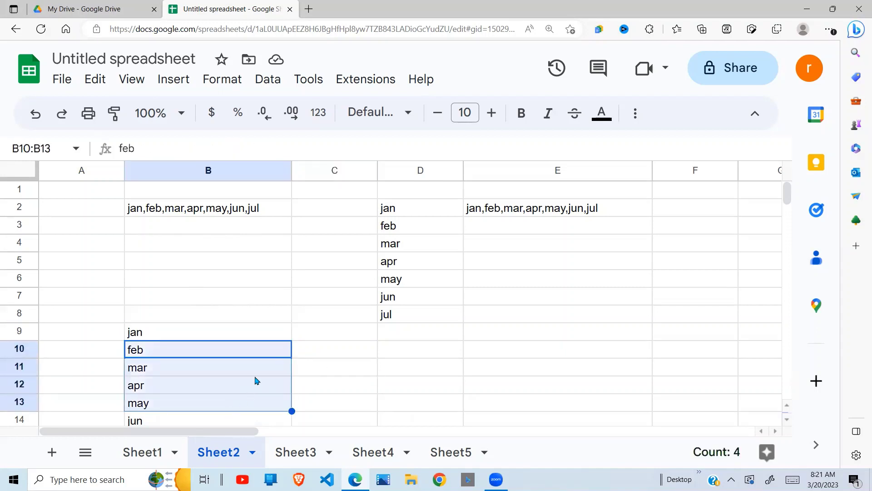
click(250, 336)
drag(413, 205, 400, 318)
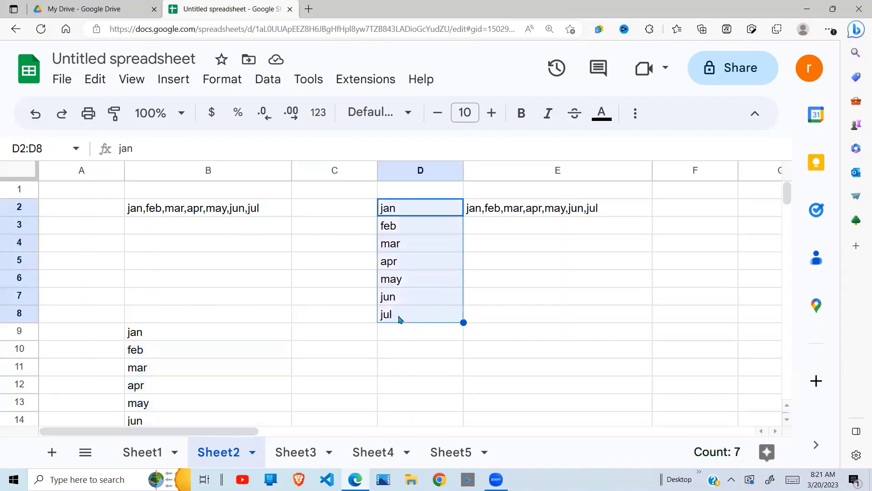
click(561, 212)
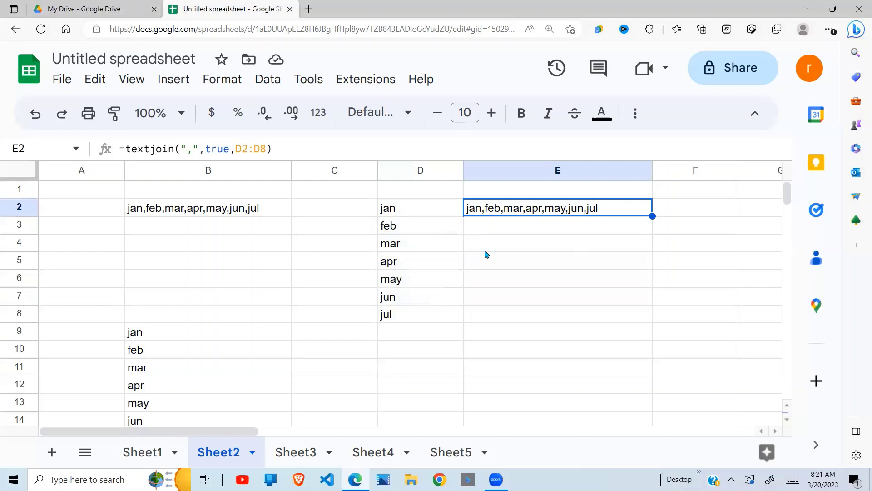
- Clear the transpose formula in B9 and the TEXTJOIN result in E2
click(148, 337)
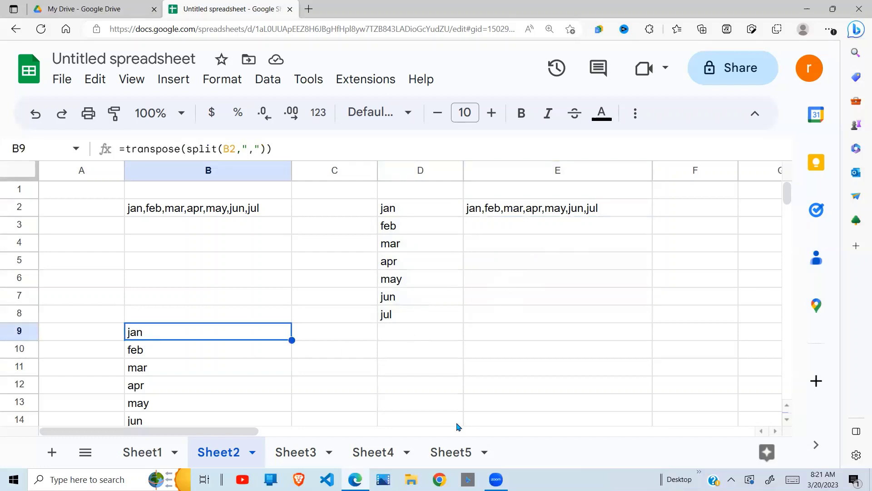
key(Delete)
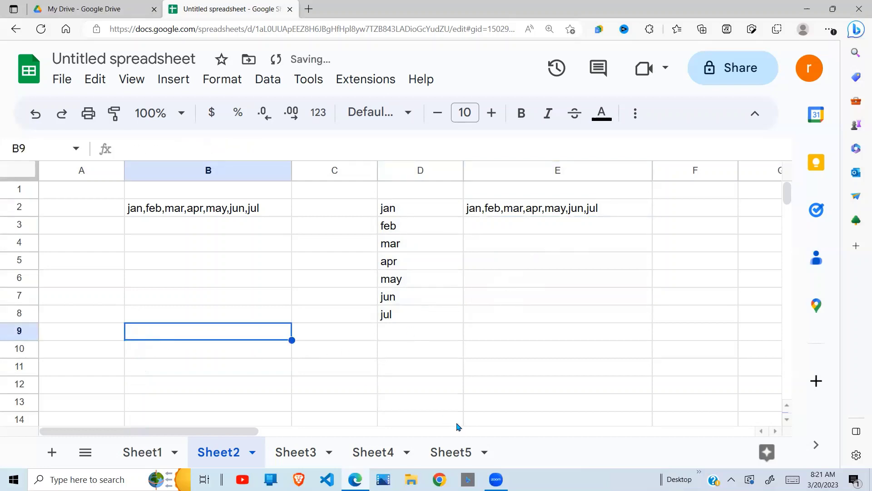
click(584, 210)
key(Delete)
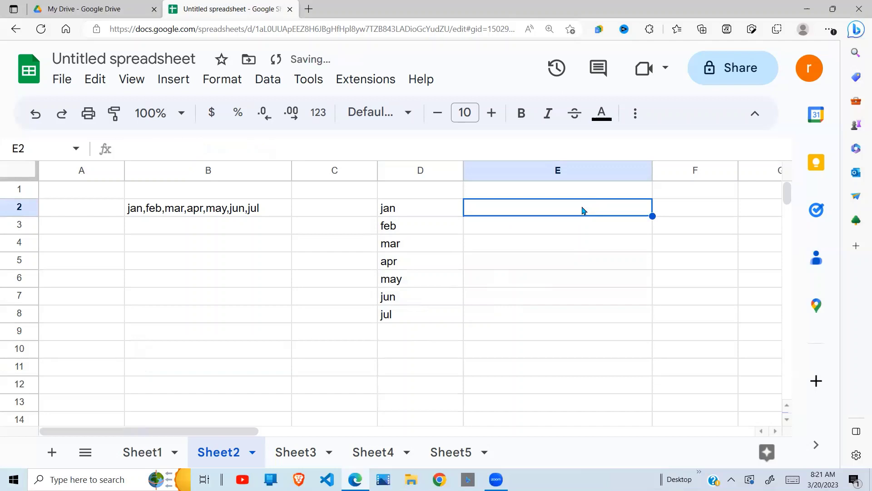
- Begin a new formula in B9 with '='
click(219, 282)
click(172, 321)
click(166, 335)
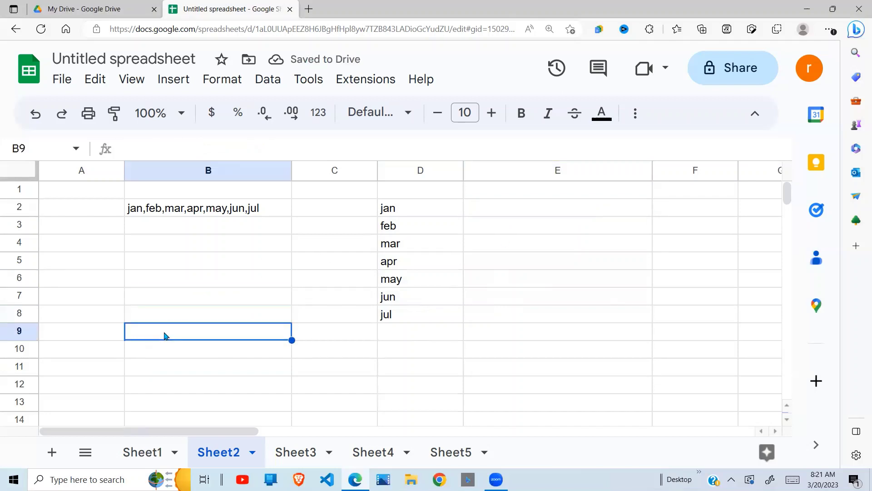
text(=)
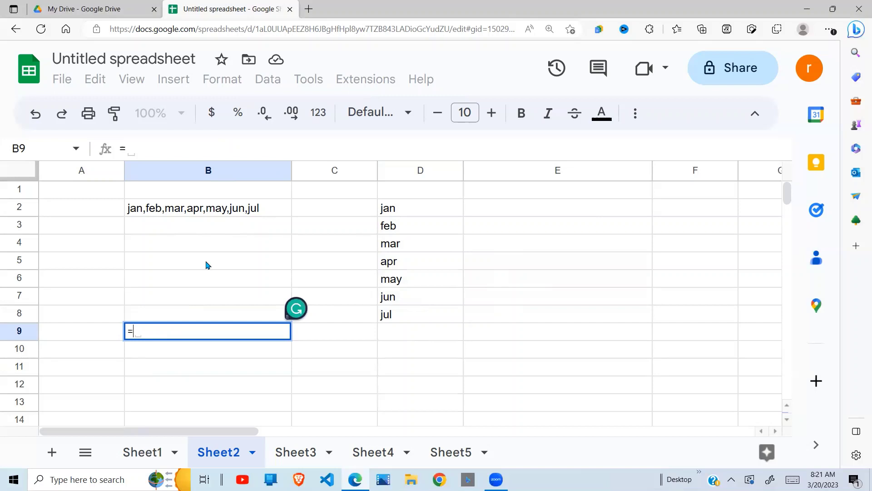
- Enter =split(B2,",") in B9 so jan through jun spread across row 9
text(split)
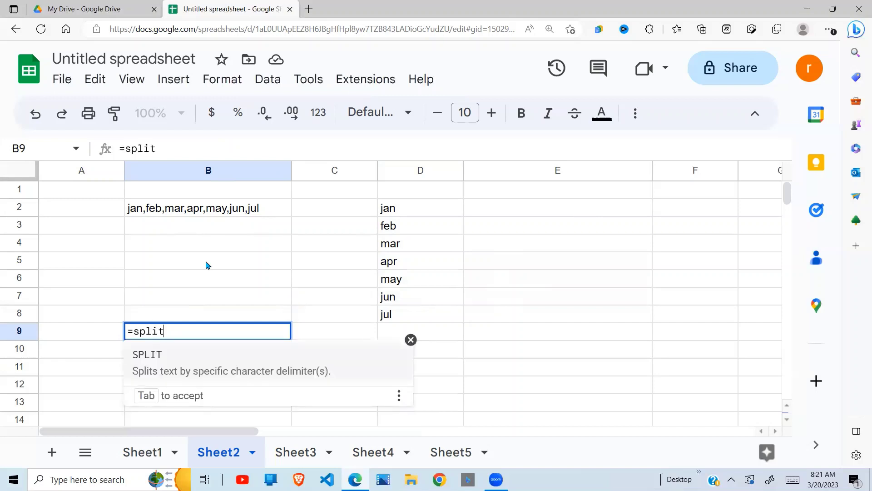
text(()
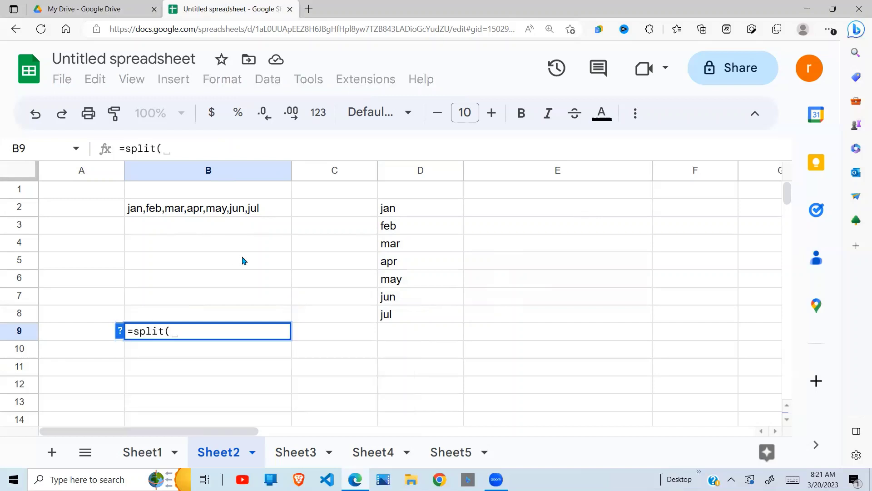
click(119, 336)
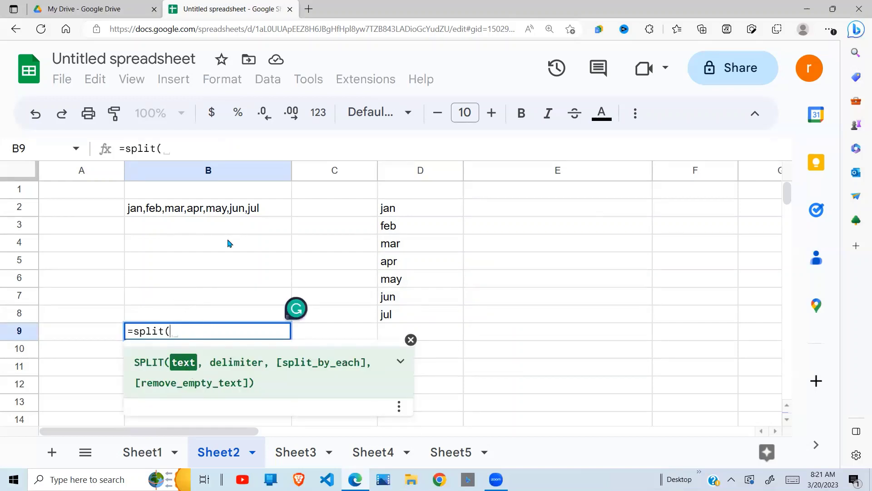
click(245, 216)
text(,)
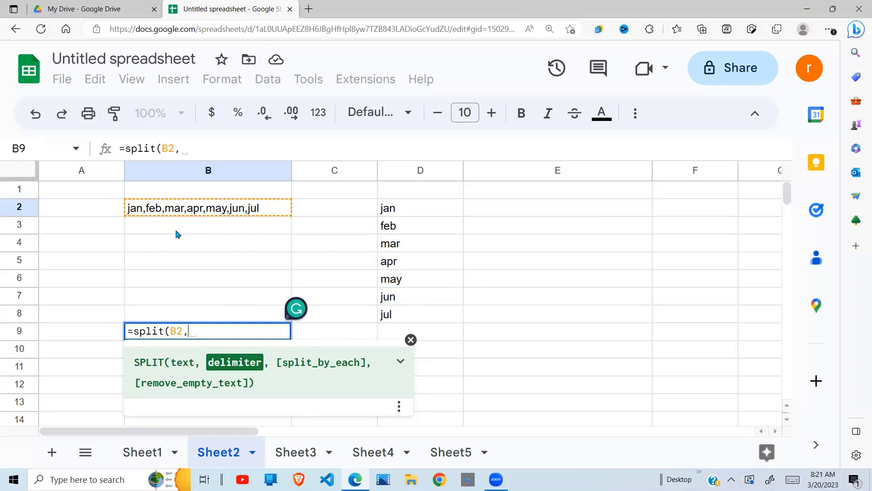
text(",")
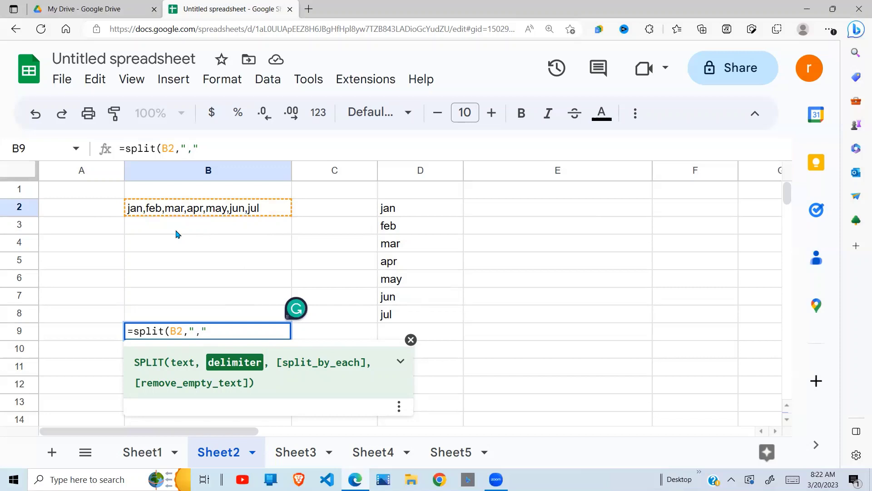
text(,)
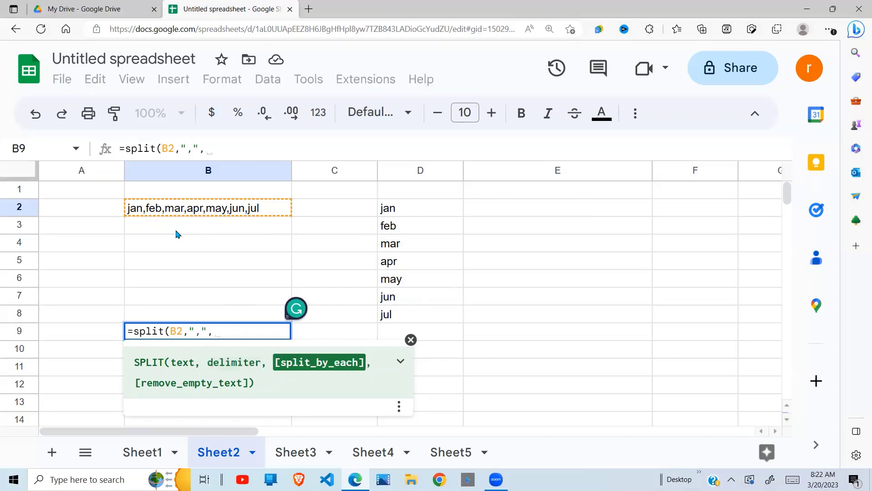
key(BackSpace)
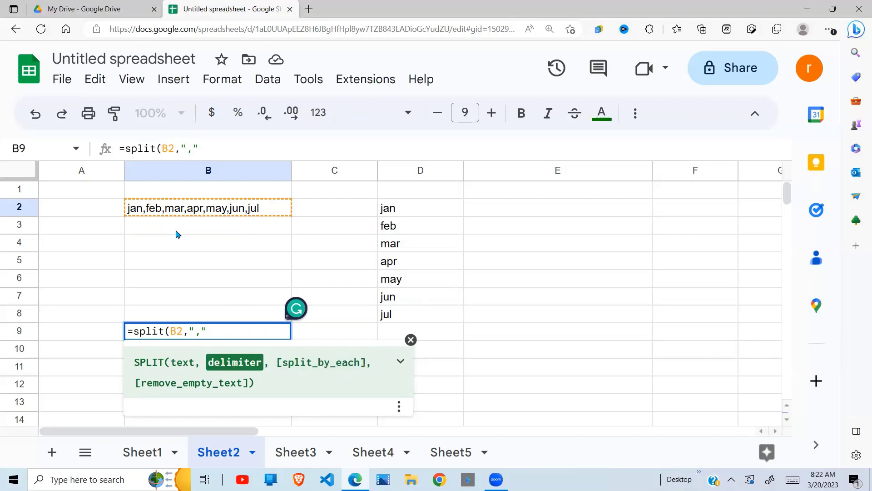
text())
key(Return)
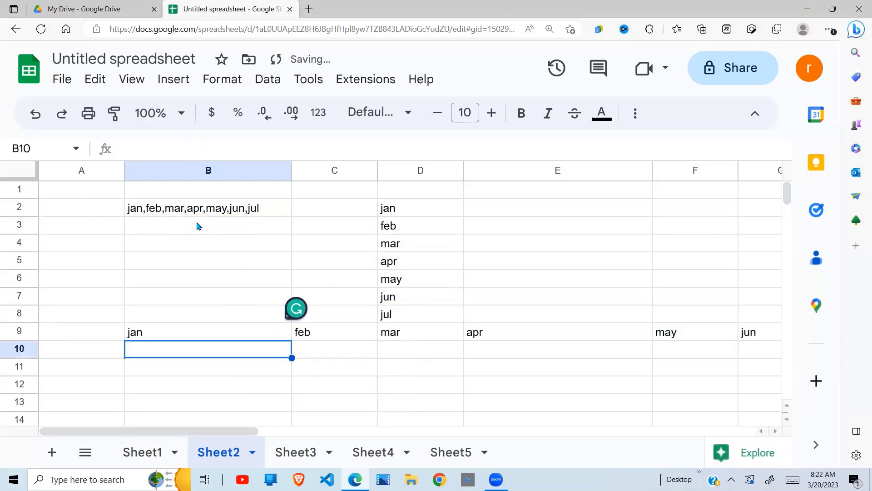
- Wrap B9's formula as =transpose(split(B2,",")) so the months list down column B
click(187, 333)
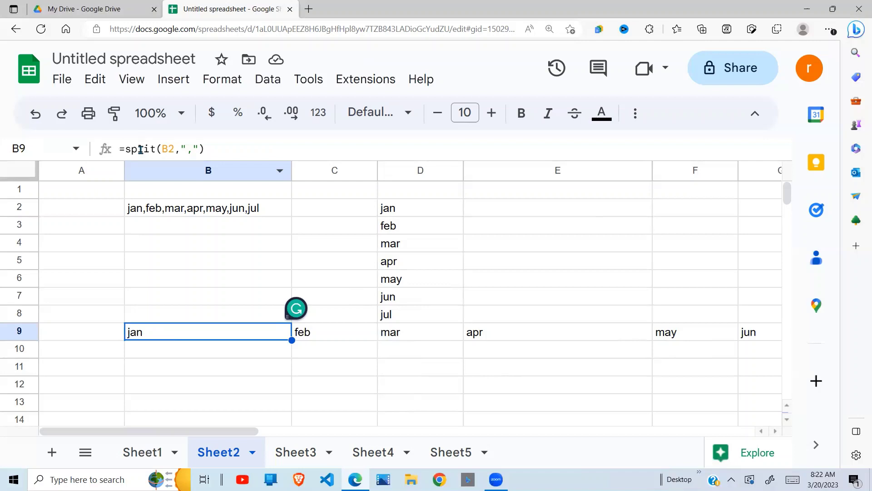
click(124, 150)
text(trans)
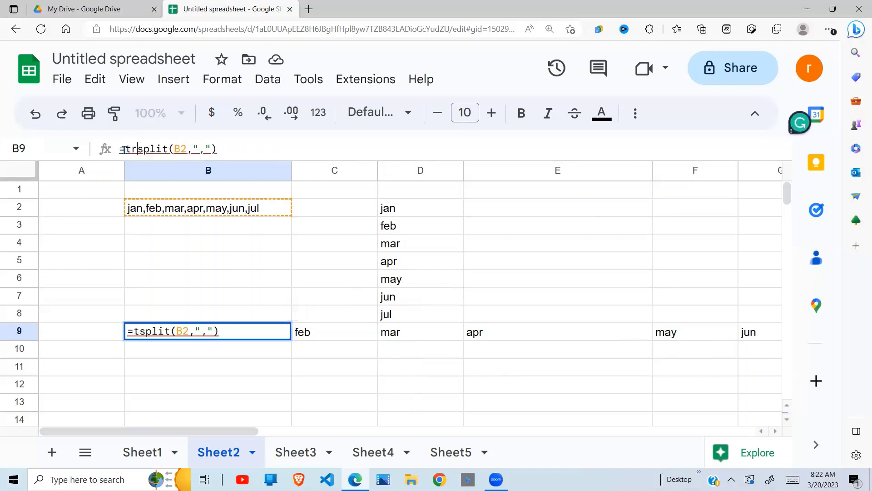
text(pose)
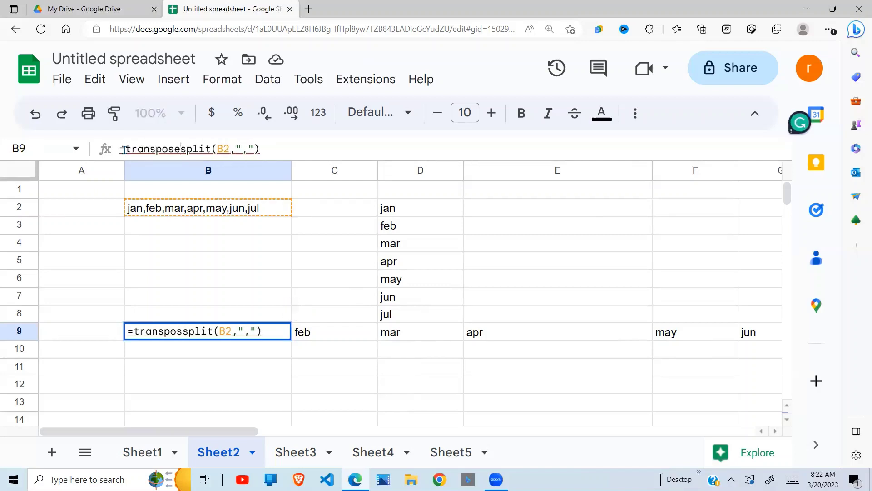
text(()
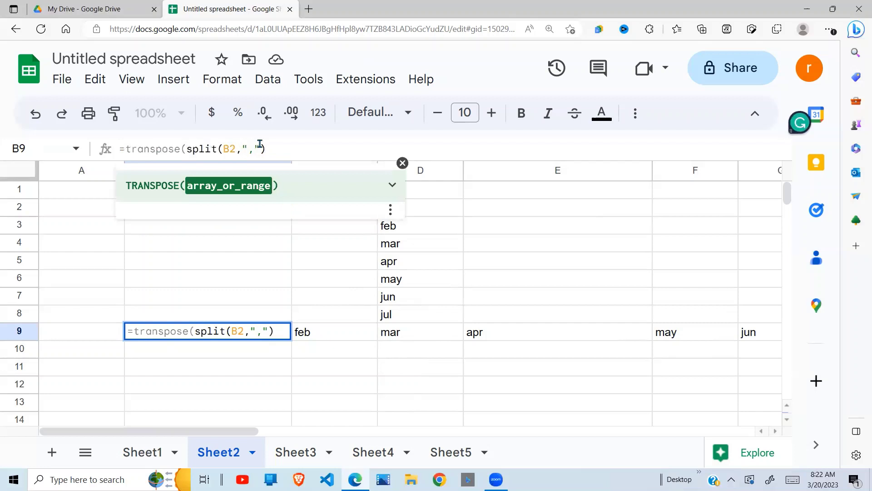
click(275, 148)
text())
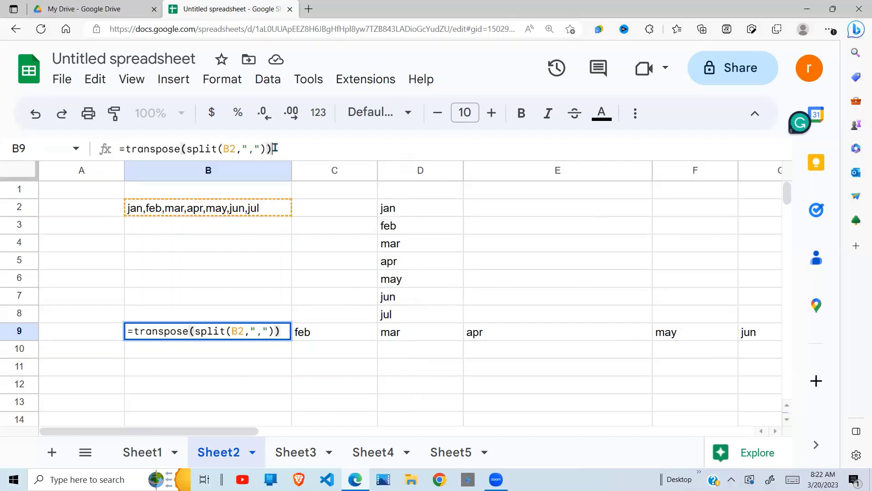
key(Return)
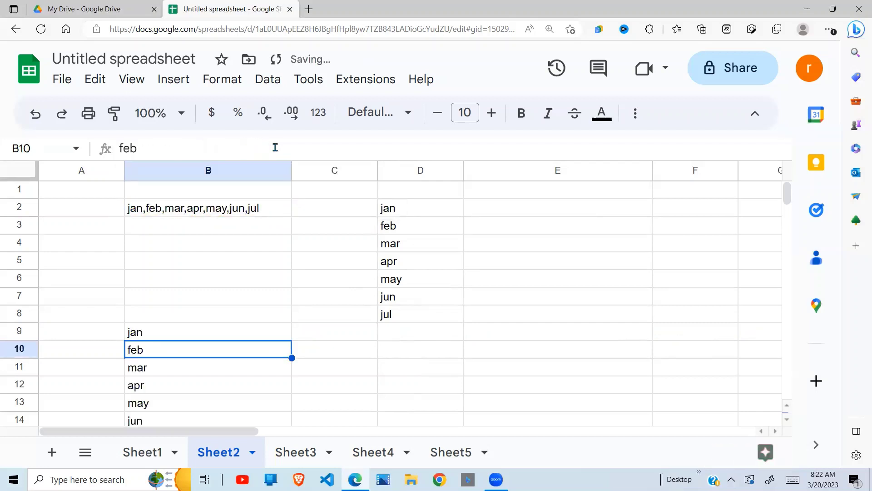
click(179, 338)
key(Down)
key(Down)
key(Down)
key(Down)
key(Down)
key(Down)
key(Down)
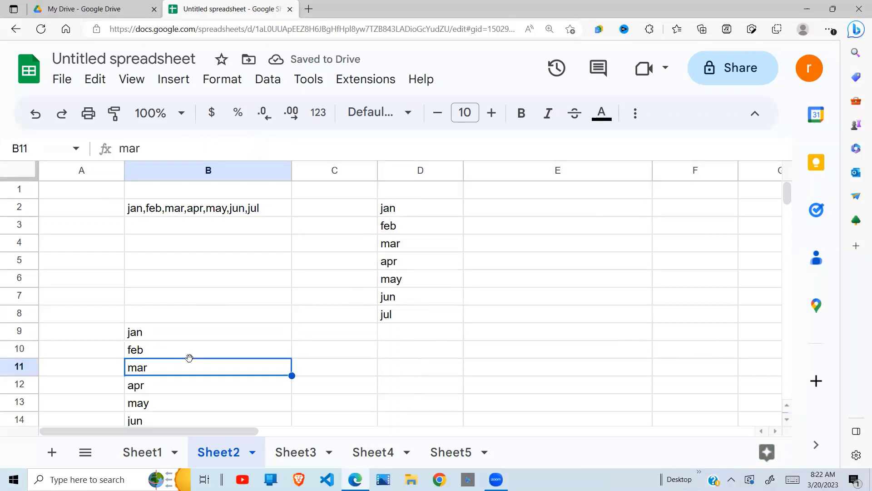
key(Up)
key(Up)
key(Up)
key(Up)
key(Up)
key(Up)
key(Up)
key(Up)
key(Up)
key(Up)
key(Up)
key(Up)
key(Up)
key(Up)
key(Up)
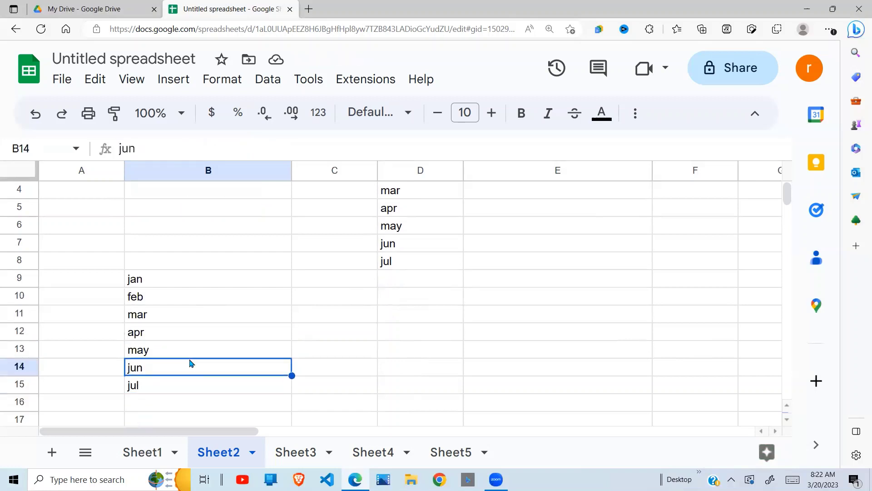
key(Down)
key(Down)
key(Down)
key(Down)
key(Down)
key(Down)
key(Down)
key(Down)
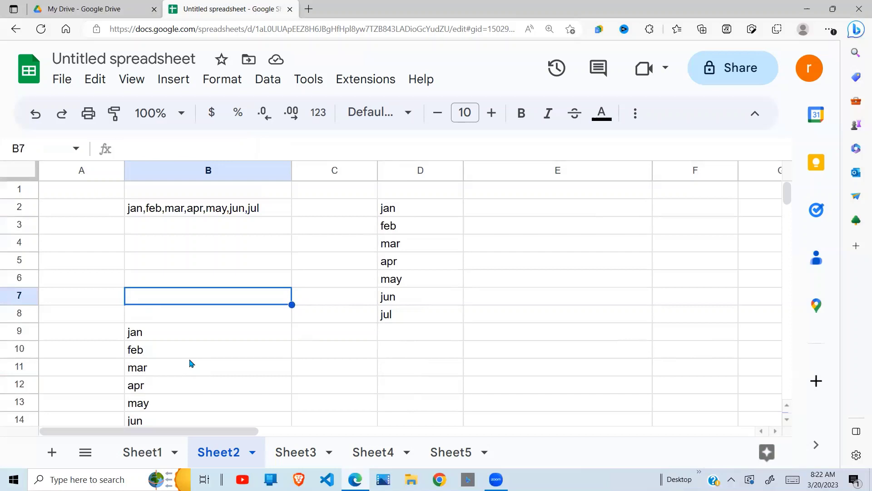
key(Down)
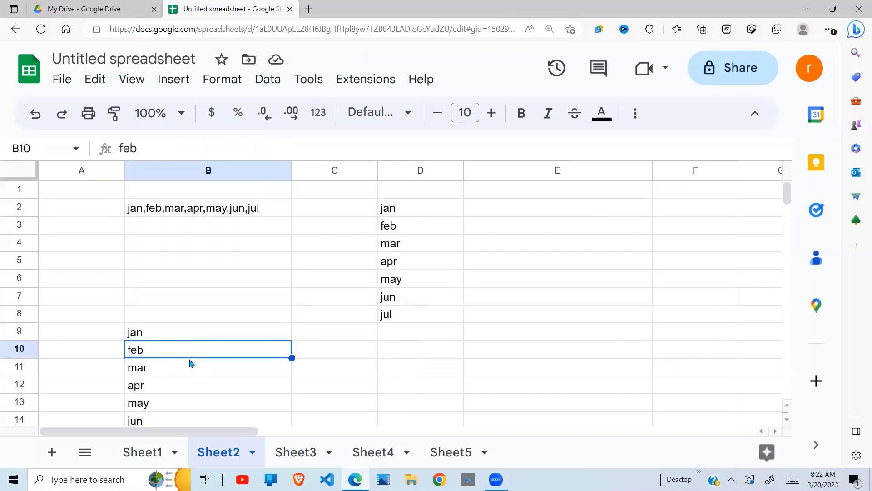
key(Up)
key(Down)
key(Up)
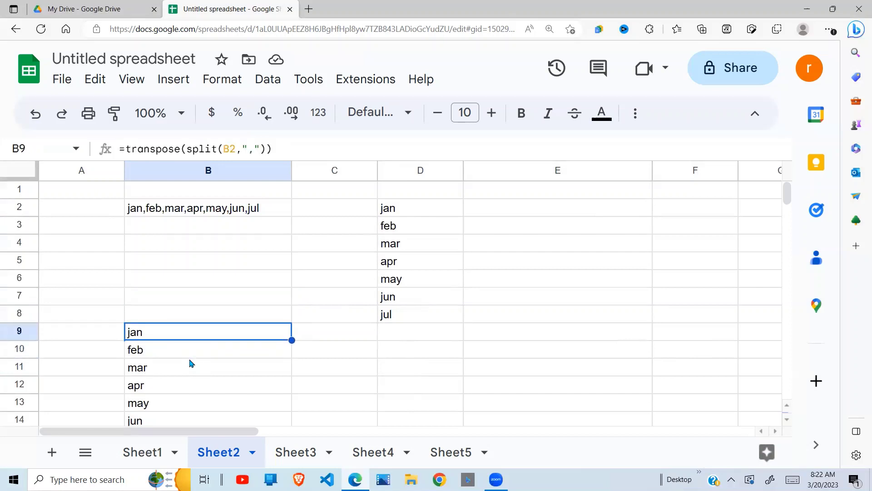
drag(170, 337, 168, 405)
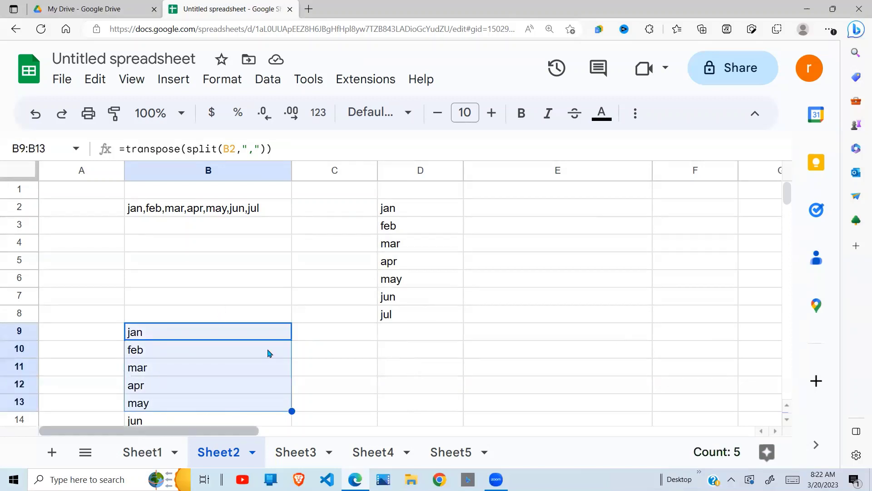
click(268, 209)
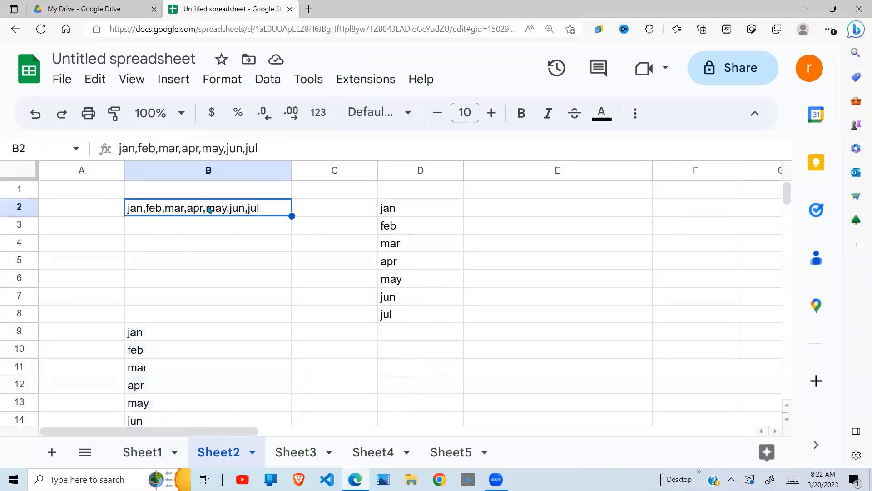
drag(401, 213, 397, 332)
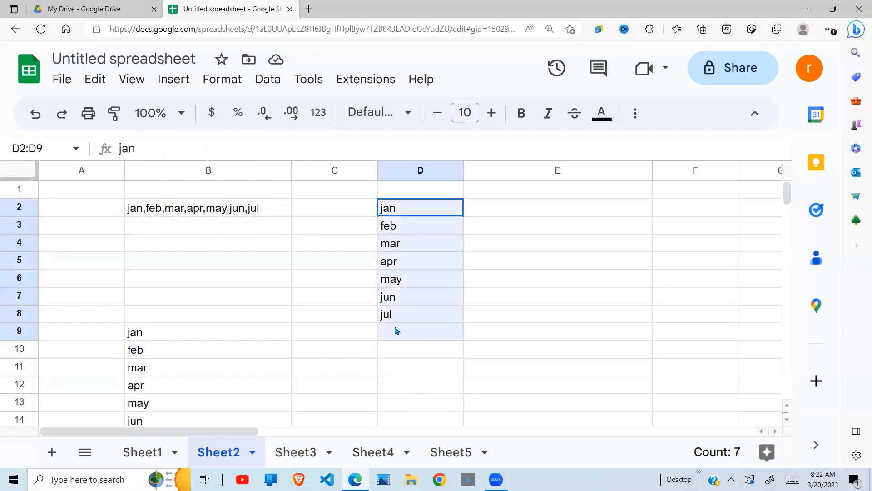
click(228, 210)
click(505, 211)
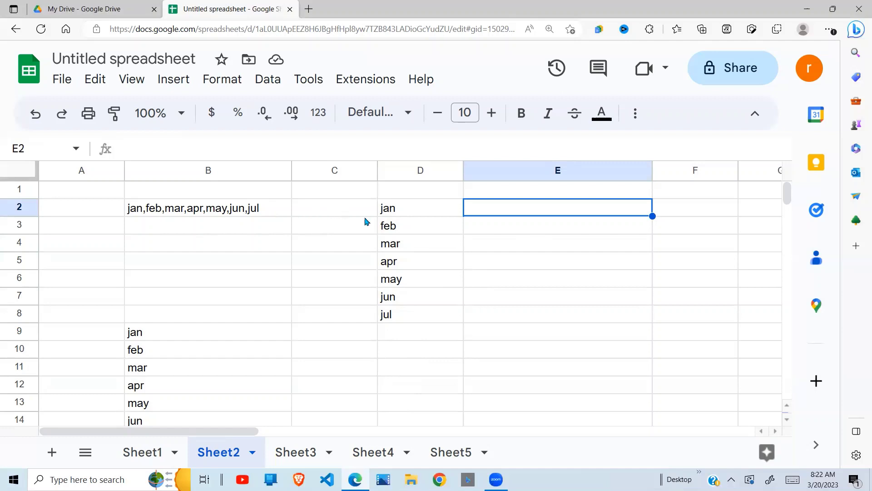
- Enter =textjoin(",",true,D2:D8) in E2, giving jan,feb,mar,apr,may,jun,jul
text(=)
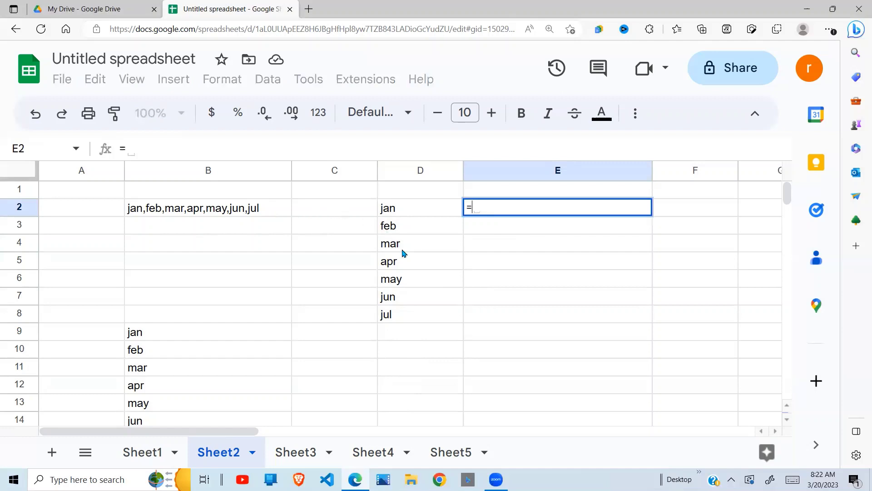
text(t)
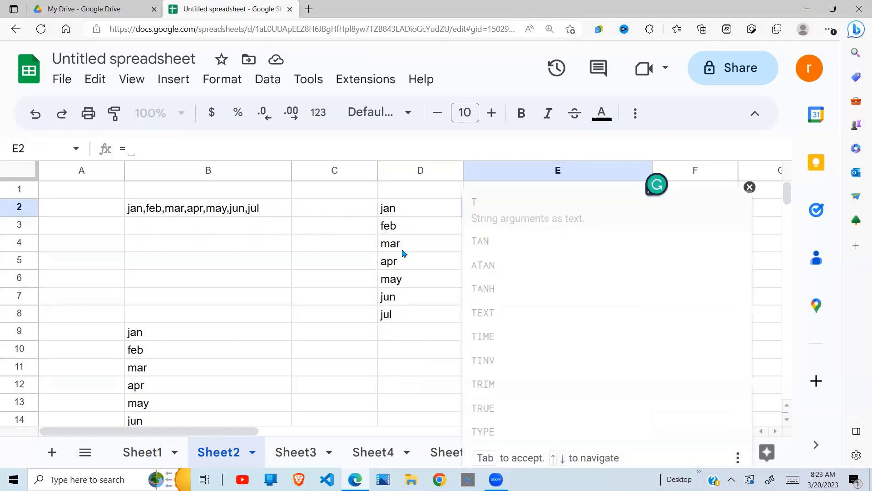
text(extjoin()
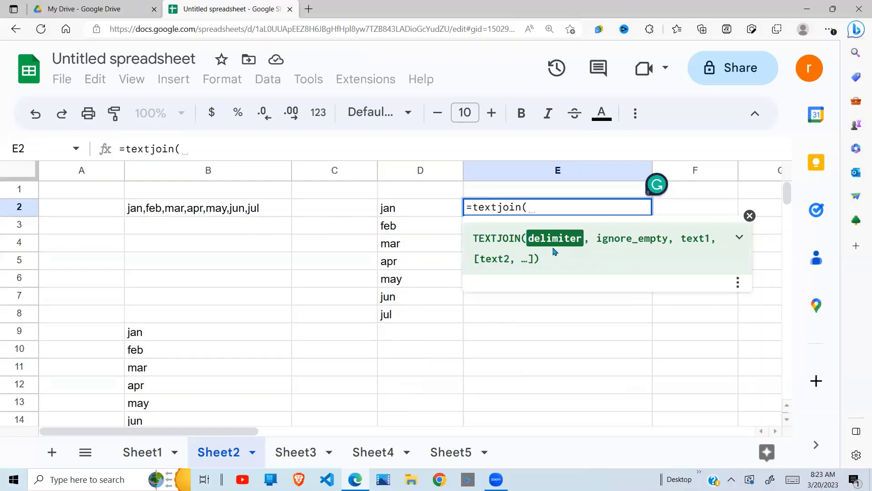
text(",")
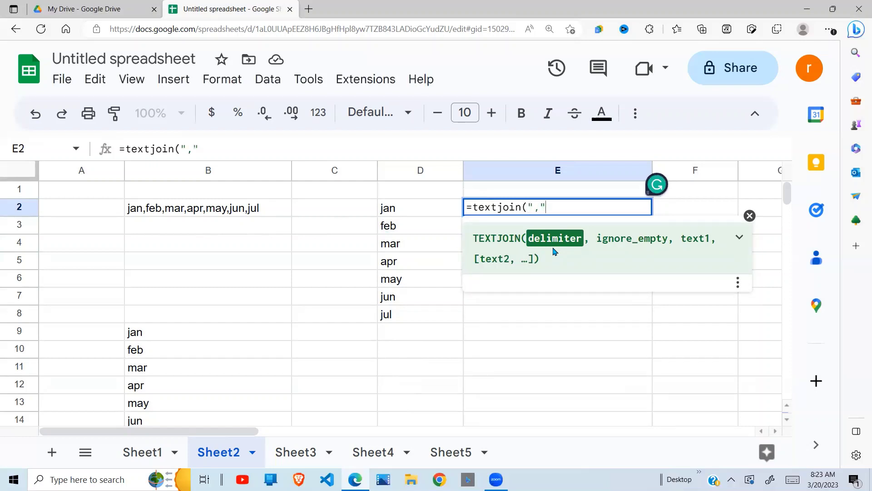
text(,",)
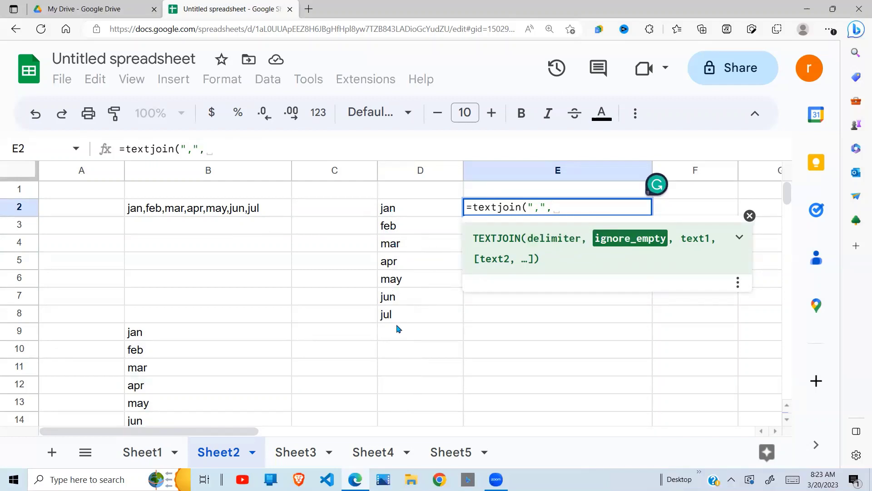
text(tr)
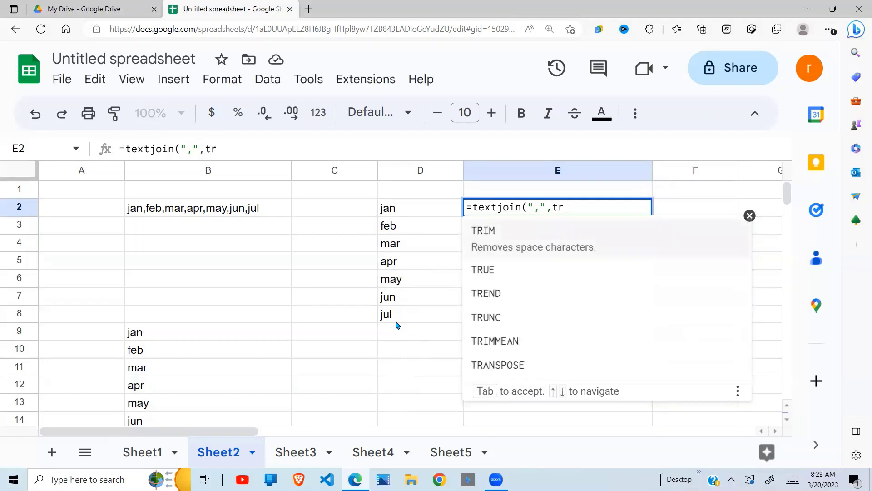
text(ue,)
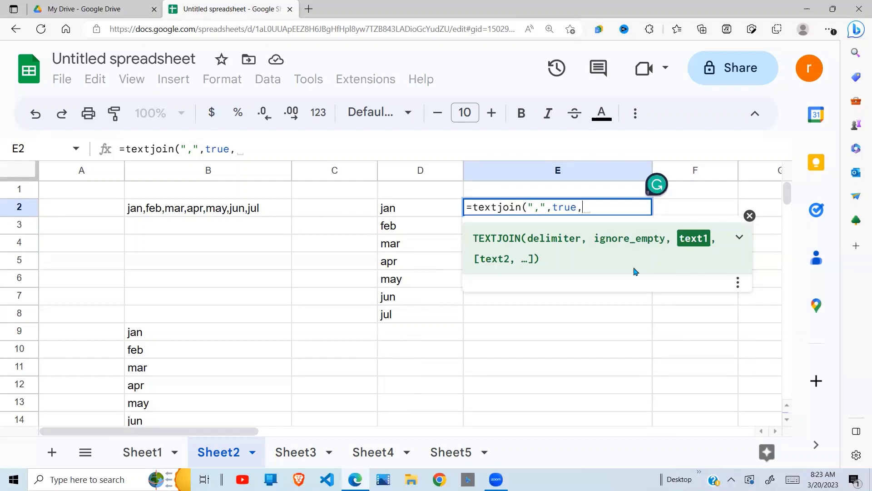
drag(412, 210, 407, 319)
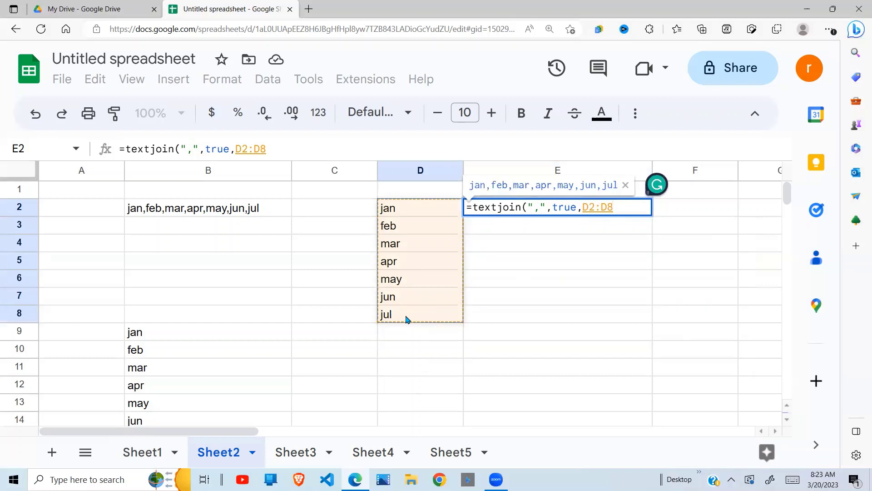
text())
key(Return)
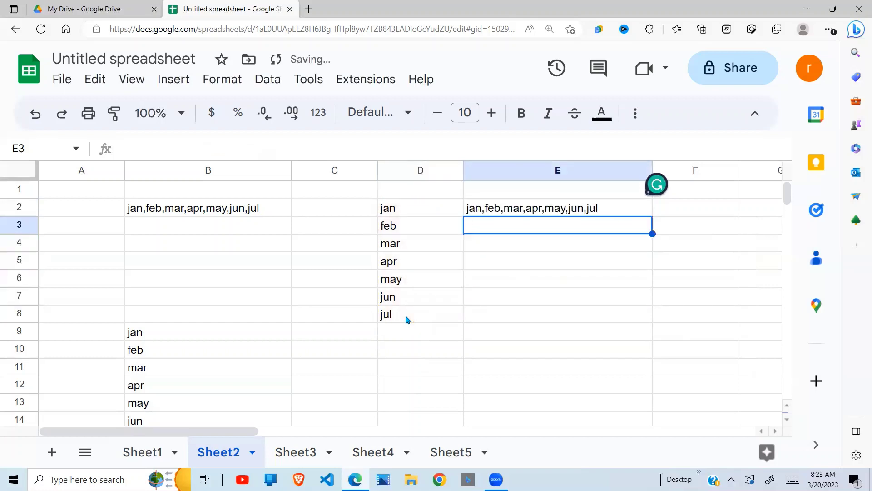
click(595, 210)
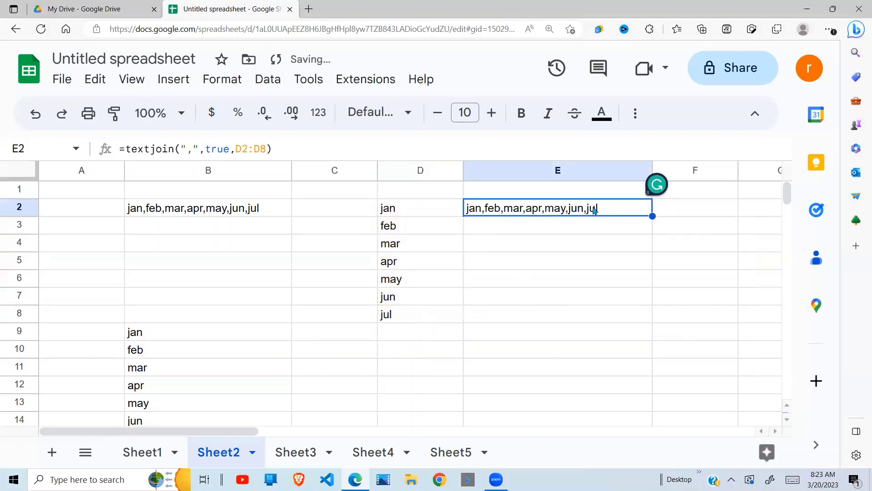
click(261, 216)
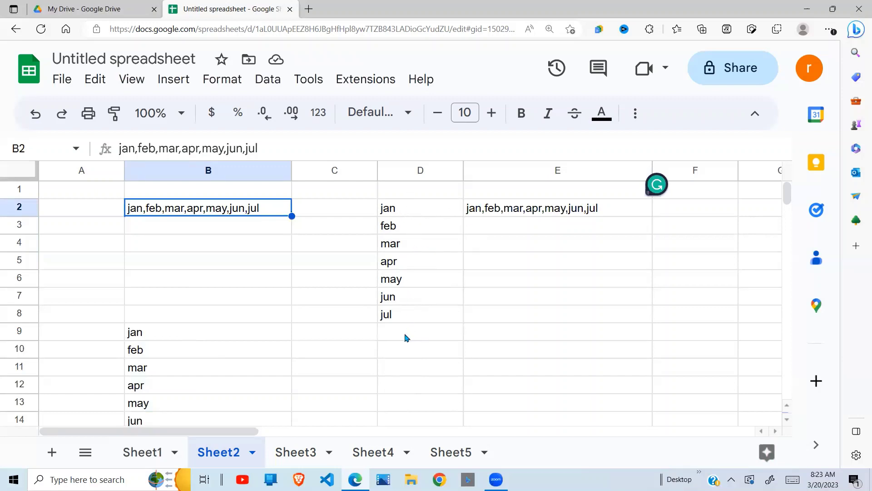
click(579, 198)
click(564, 210)
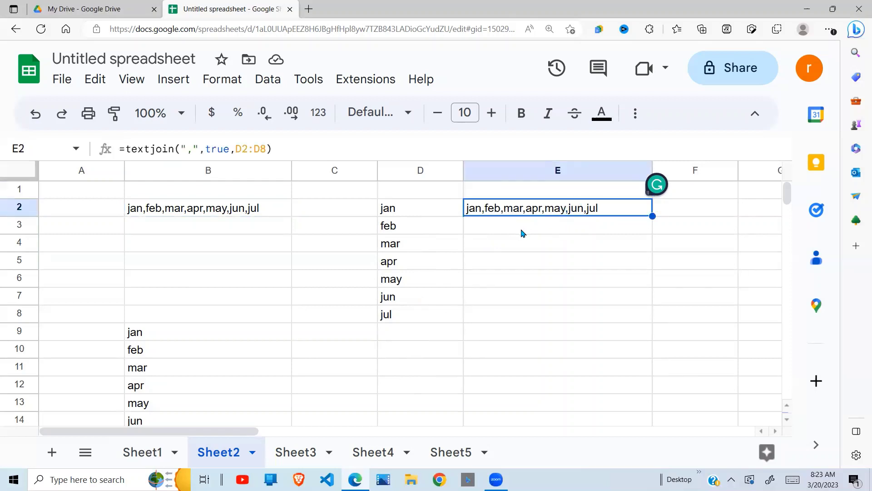